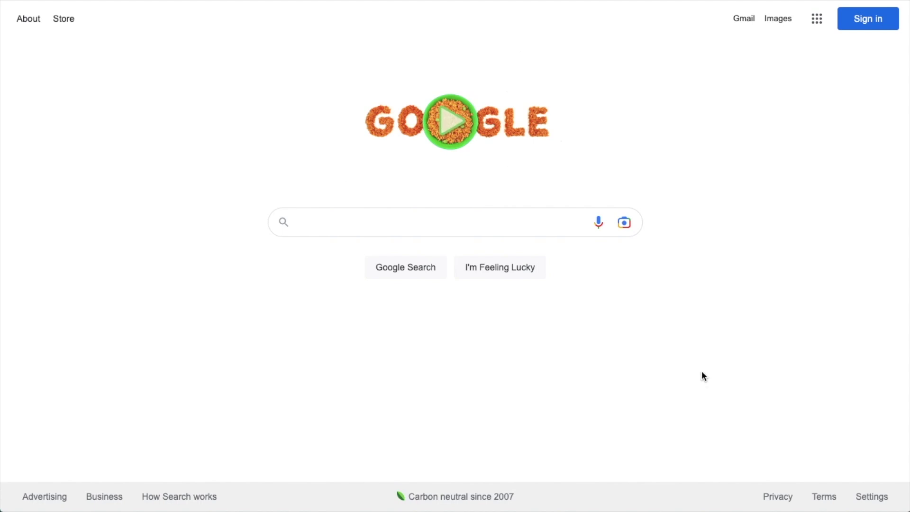
# Search Google for 'steve jobs' and browse the results and his knowledge panel.
pyautogui.click(434, 226)
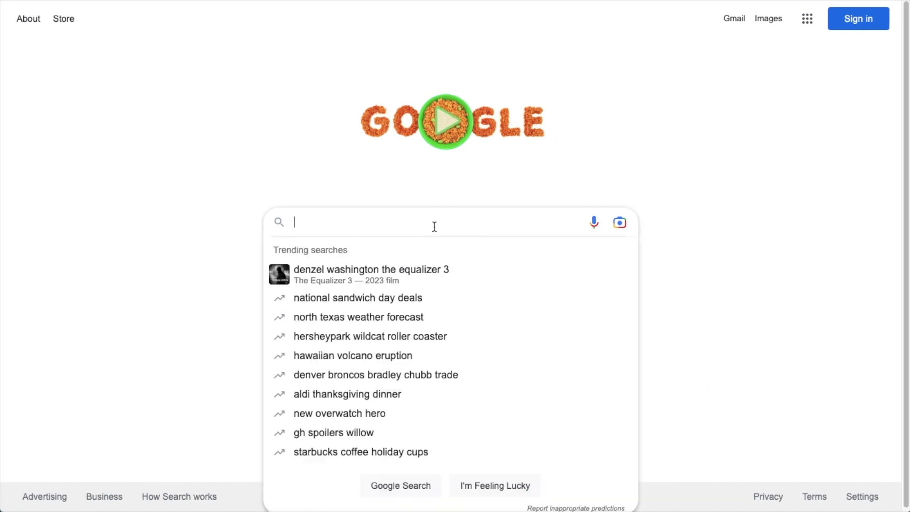
pyautogui.write('steve jobs')
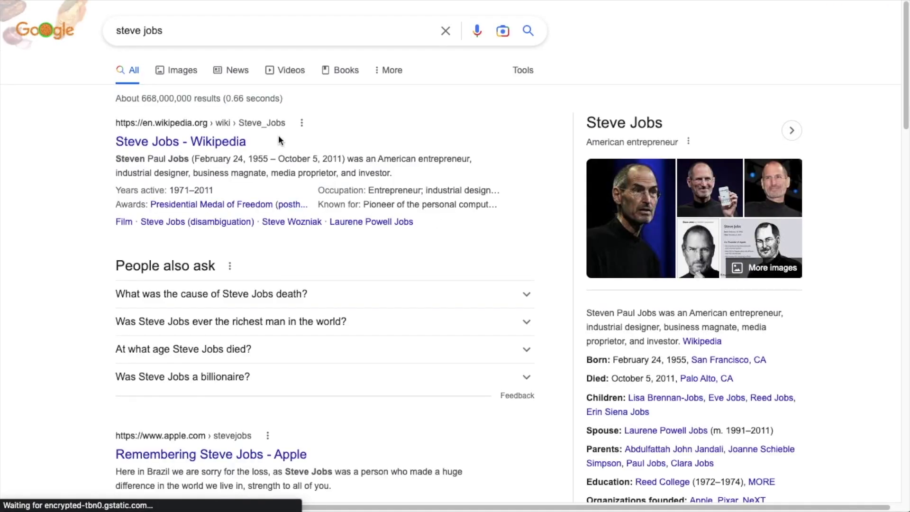
pyautogui.scroll(-1, 253, 214)
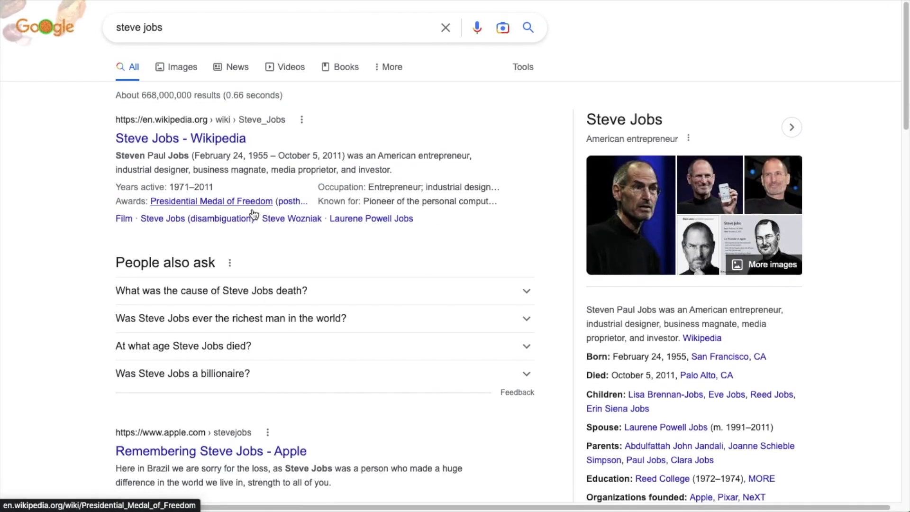
pyautogui.scroll(-5, 254, 215)
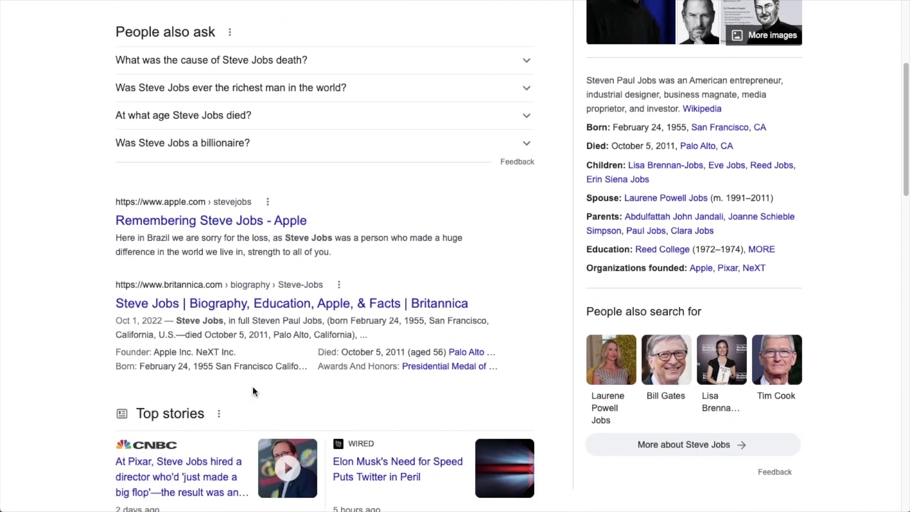
pyautogui.scroll(5, 252, 391)
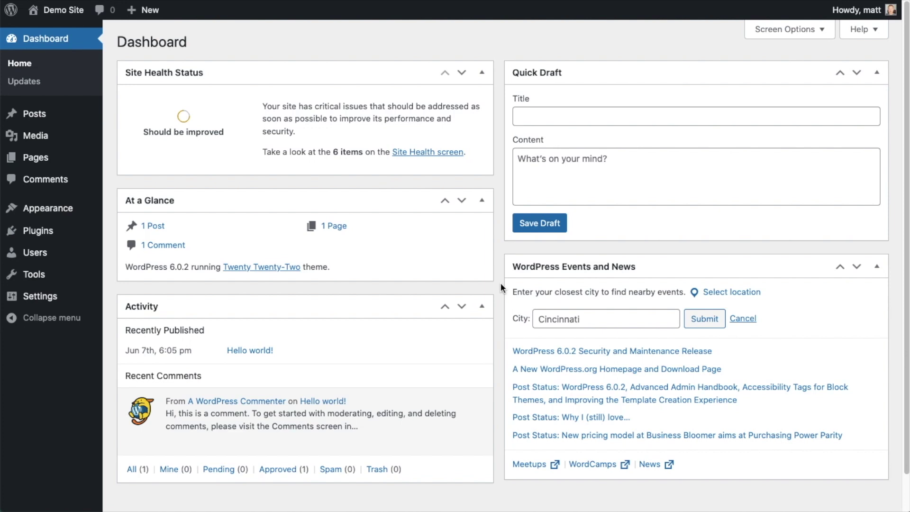
# Go to the WordPress Plugins page and its Add New screen.
pyautogui.click(43, 236)
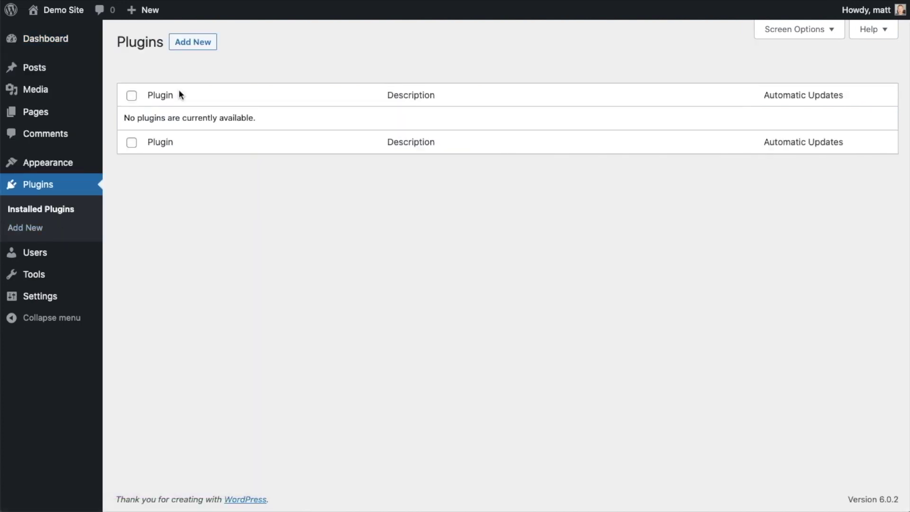
pyautogui.click(199, 49)
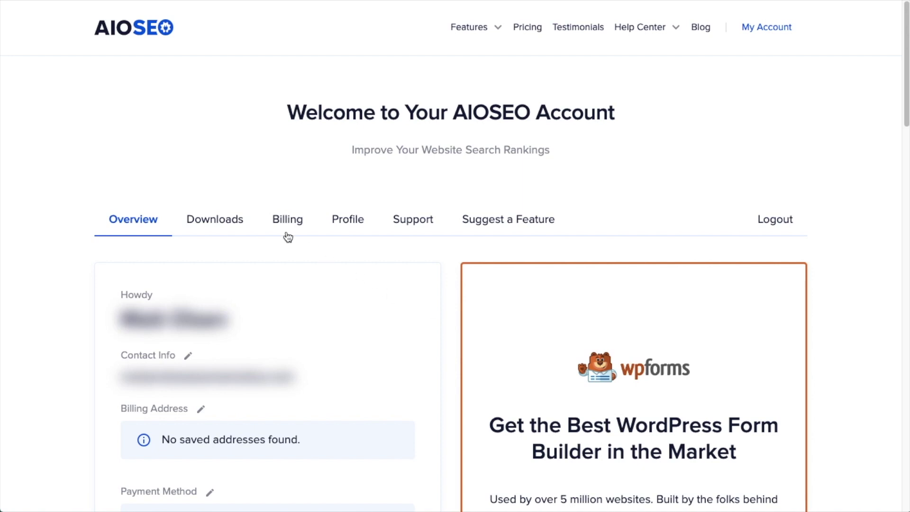
# Download the AIOSEO Pro plugin zip from the account's Downloads tab.
pyautogui.click(229, 225)
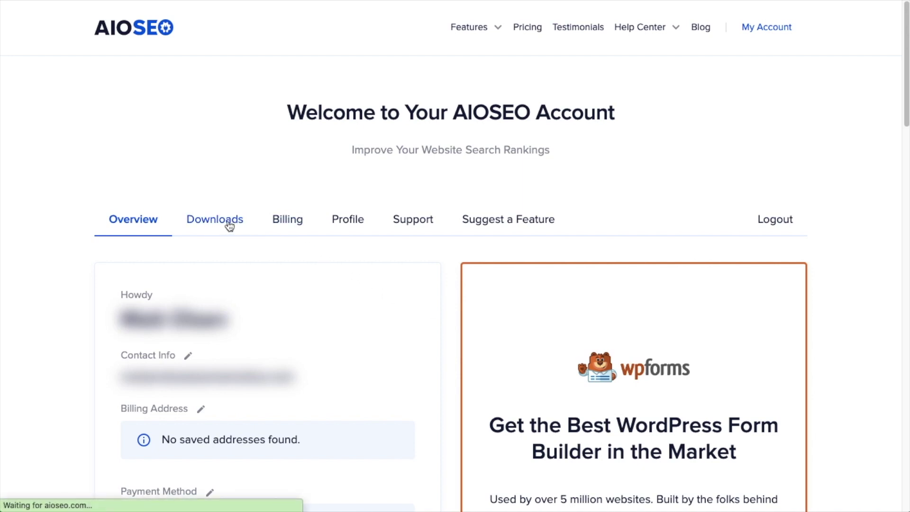
pyautogui.click(693, 304)
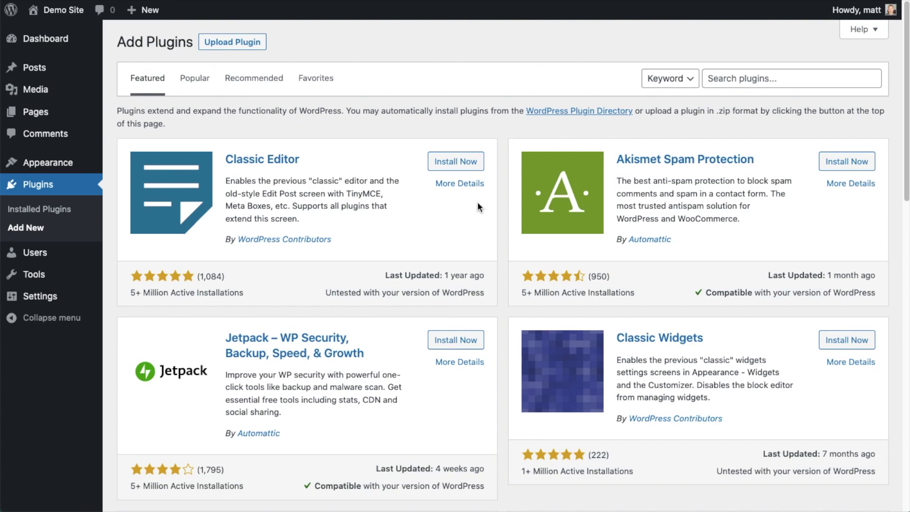
# Upload aioseo-pro-v4.2.4.2.zip as a new plugin, install it and activate it.
pyautogui.click(243, 42)
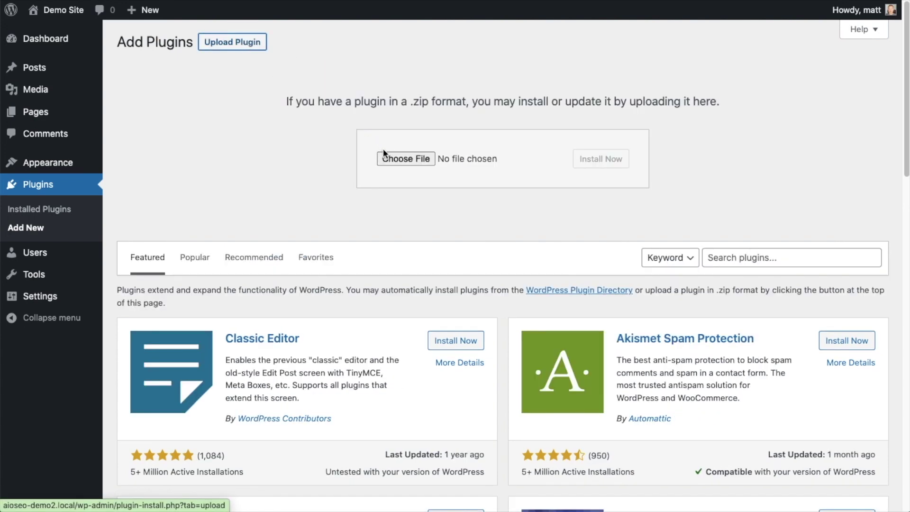
pyautogui.click(406, 159)
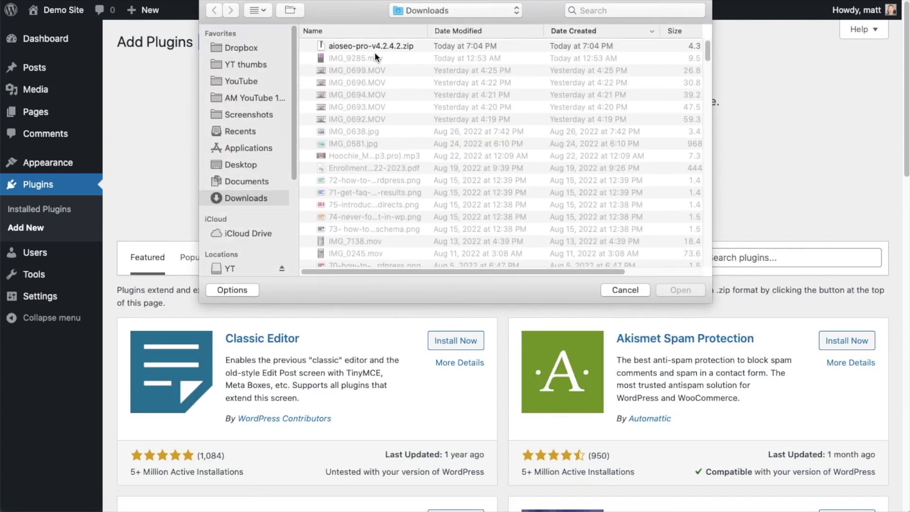
pyautogui.doubleClick(365, 46)
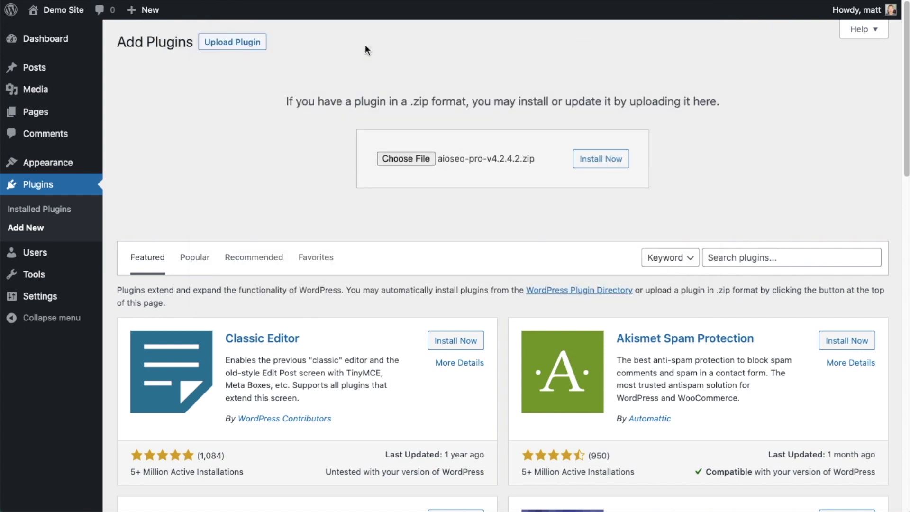
pyautogui.click(588, 163)
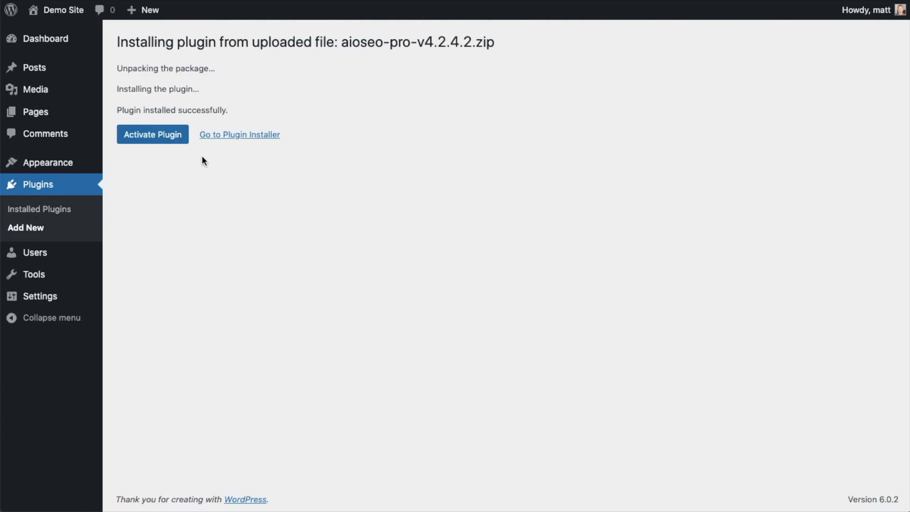
pyautogui.click(148, 135)
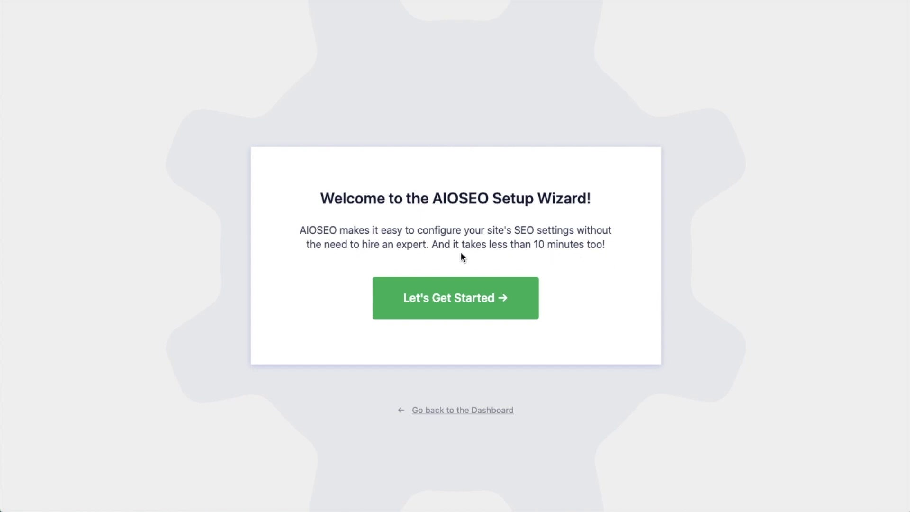
# Skip the setup wizard to the AIOSEO dashboard and follow the license-key-required link.
pyautogui.click(462, 417)
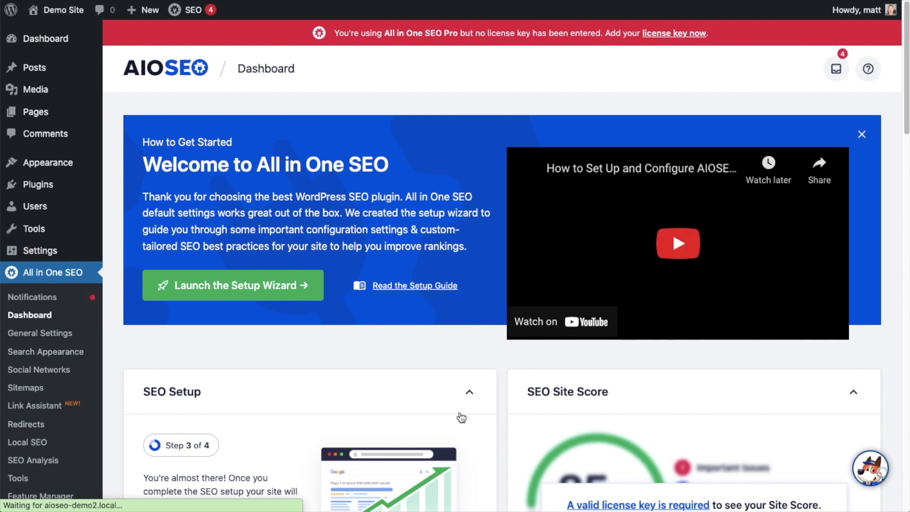
pyautogui.scroll(-4, 502, 242)
pyautogui.scroll(-3, 501, 240)
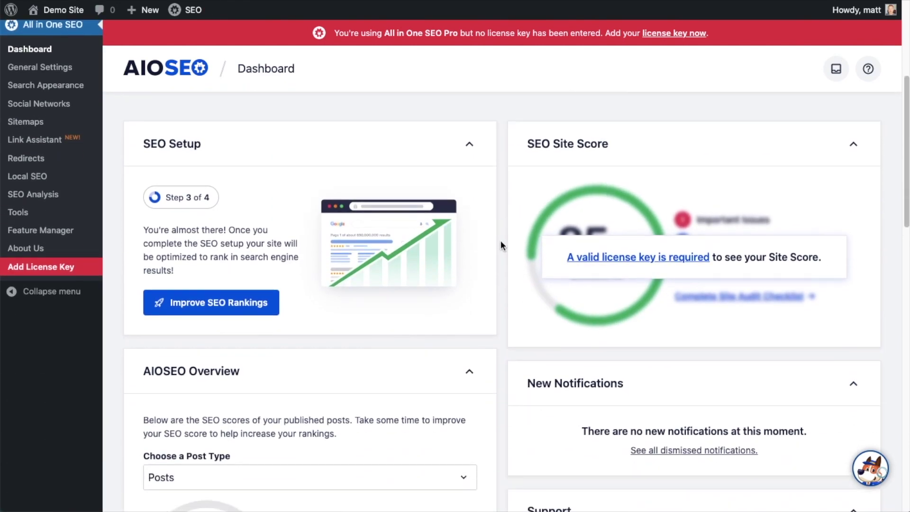
pyautogui.click(627, 187)
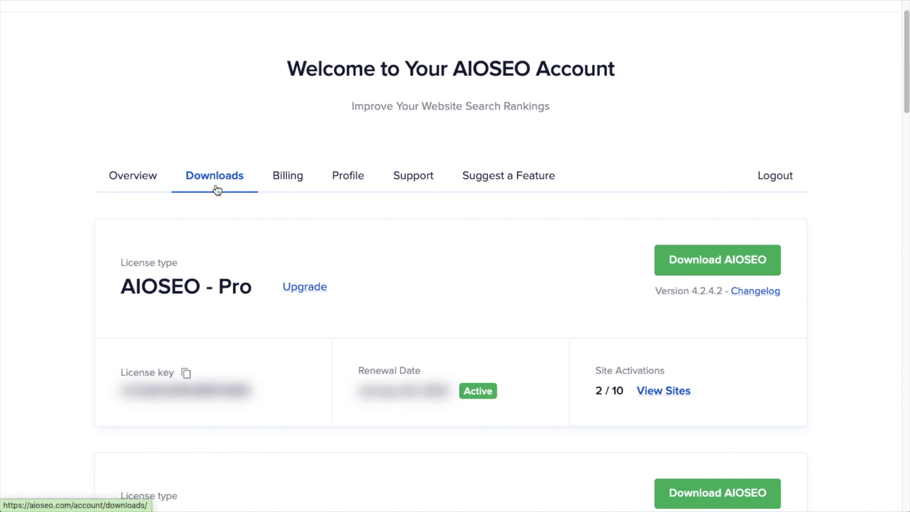
# Copy the AIOSEO Pro license key from the account's Downloads tab.
pyautogui.click(186, 375)
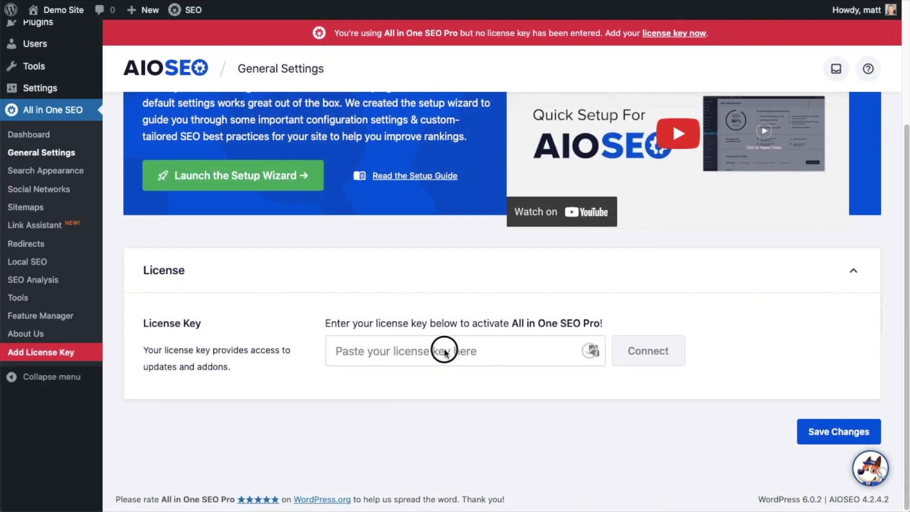
# Paste the license key, connect it to activate Pro, save, and return to the Dashboard.
pyautogui.click(412, 350)
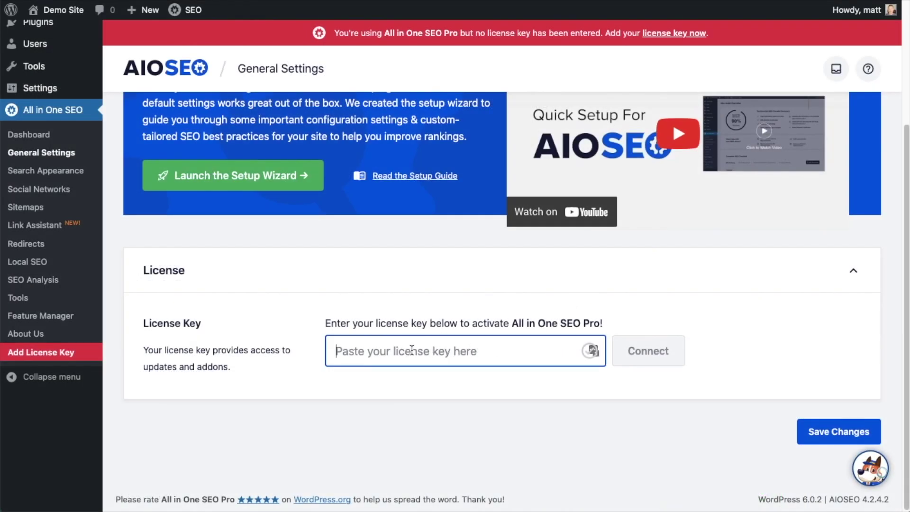
pyautogui.hotkey('ctrl', 'v')
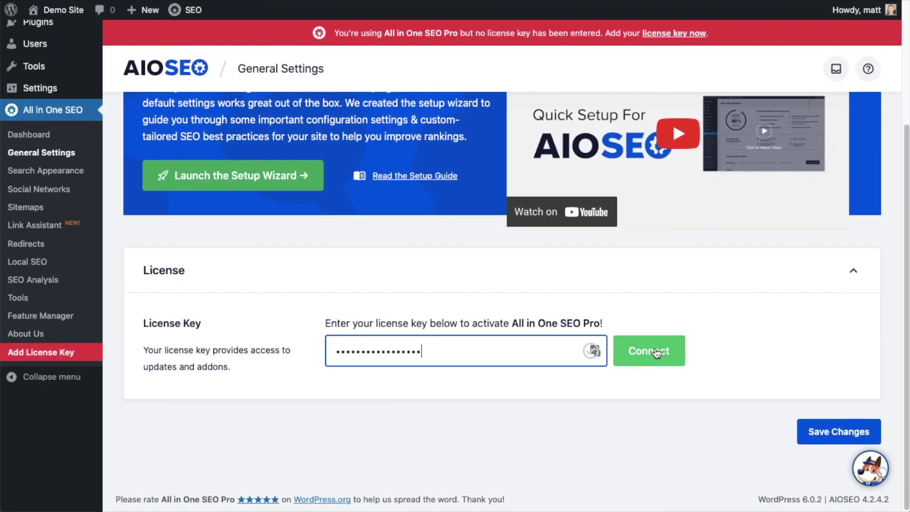
pyautogui.click(655, 352)
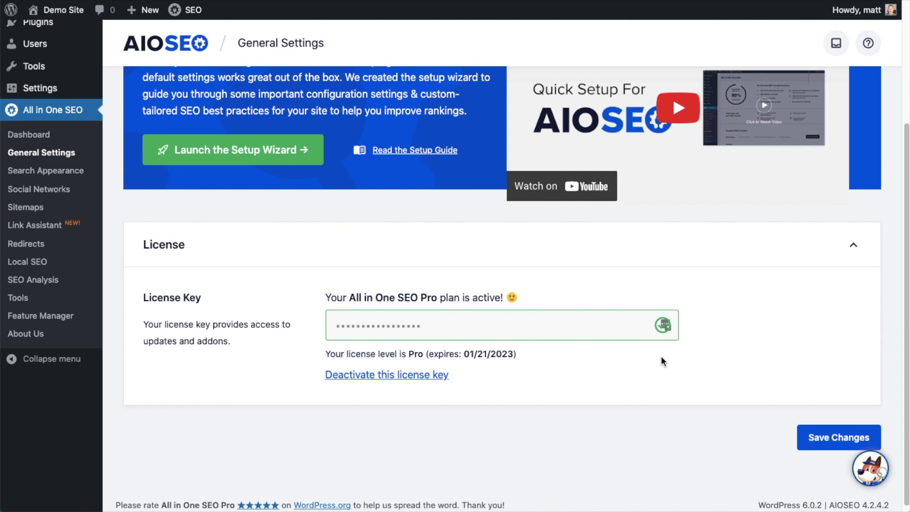
pyautogui.click(843, 436)
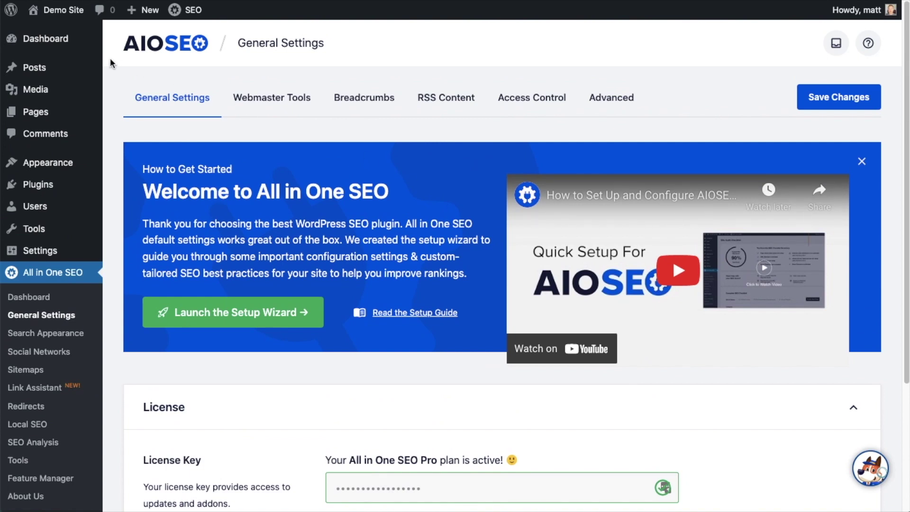
pyautogui.click(52, 47)
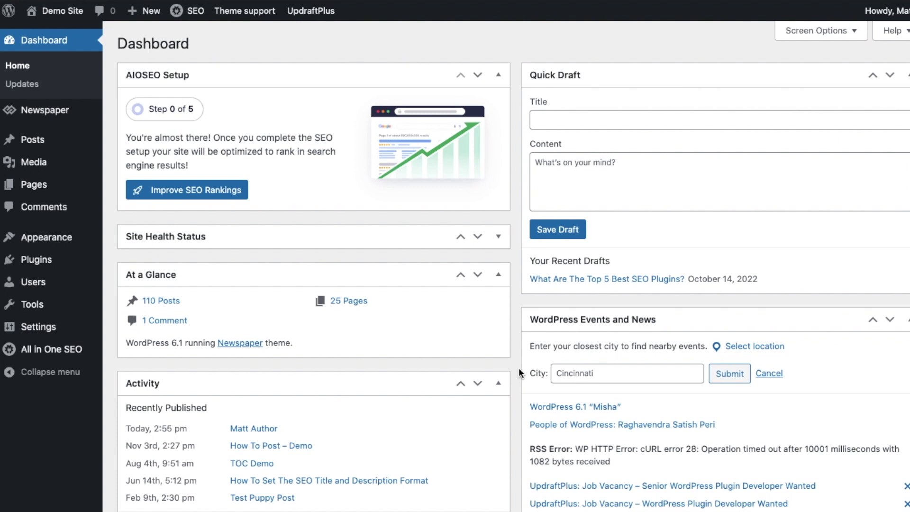
# Open the Matt Author post from All Posts and select 'Author' in its title.
pyautogui.moveTo(30, 142)
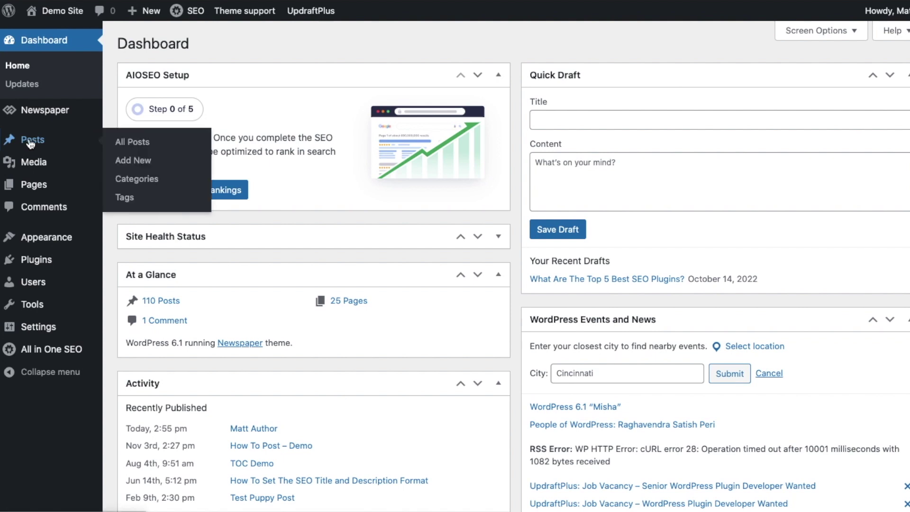
pyautogui.click(31, 142)
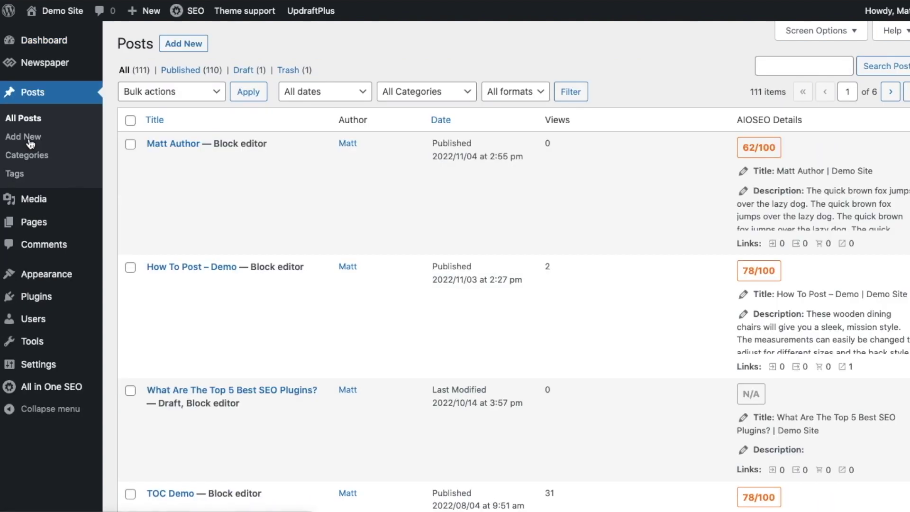
pyautogui.moveTo(157, 148)
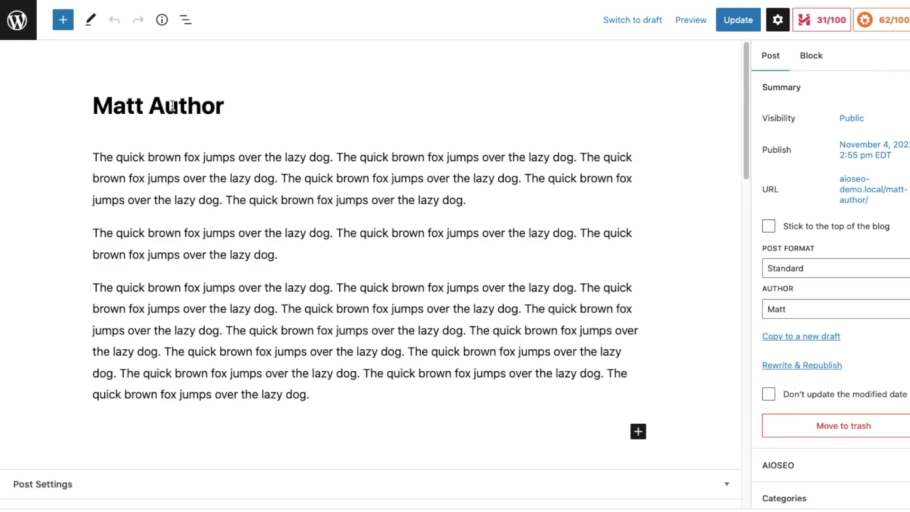
pyautogui.moveTo(150, 105); pyautogui.dragTo(229, 109)
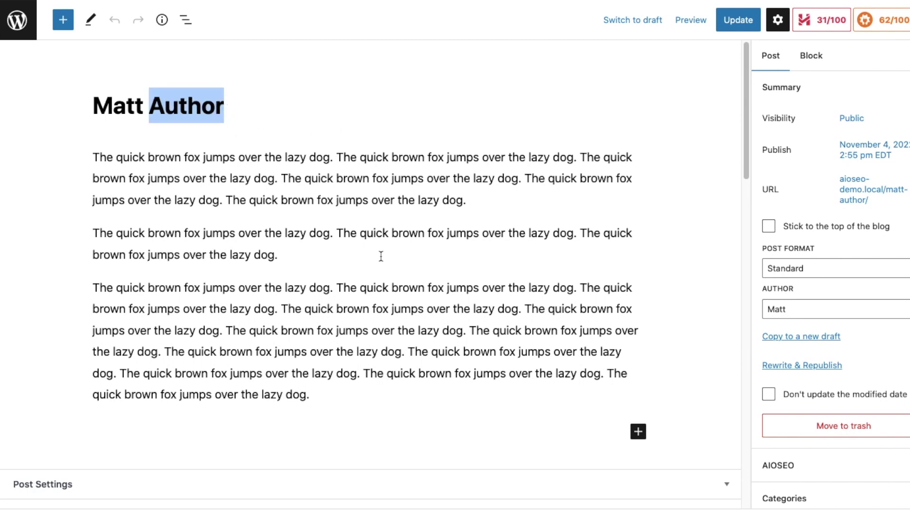
# Open the post's AIOSEO Schema tab and launch the Schema Generator.
pyautogui.scroll(-3, 380, 256)
pyautogui.scroll(-8, 381, 256)
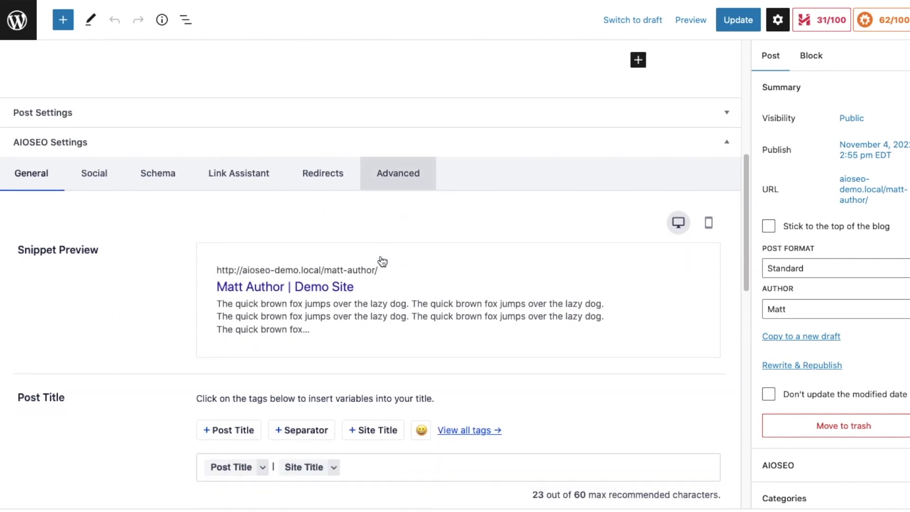
pyautogui.scroll(-1, 382, 262)
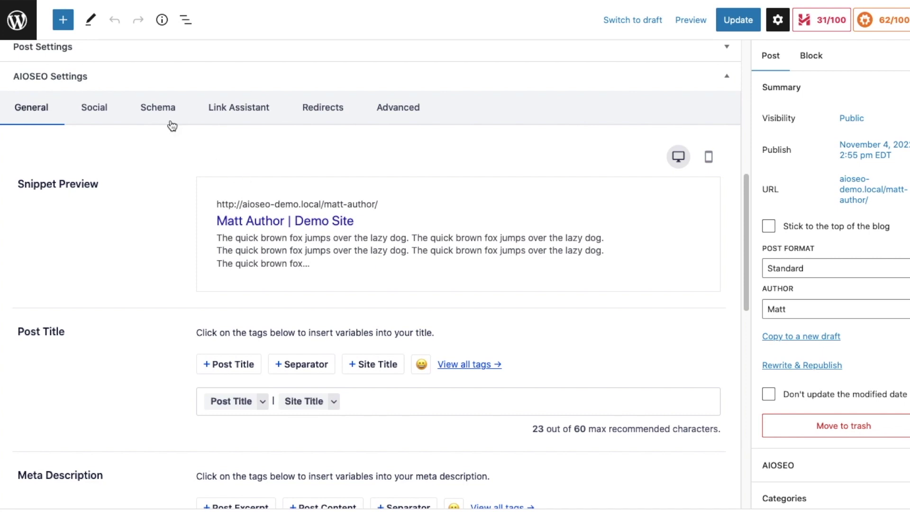
pyautogui.click(163, 113)
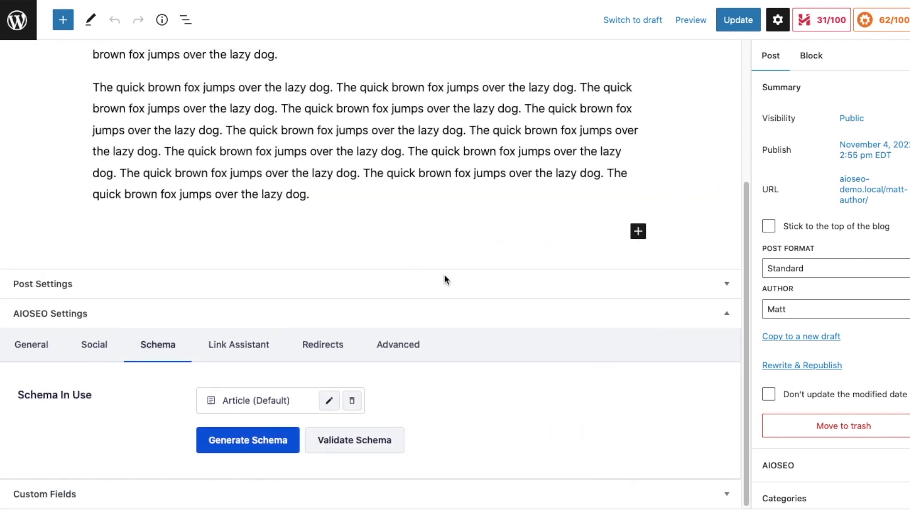
pyautogui.click(262, 446)
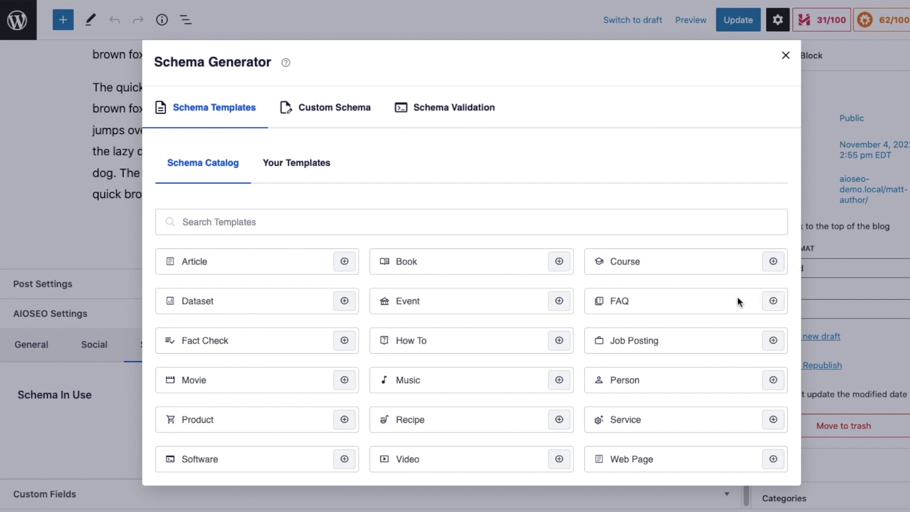
# Add a Person schema to the post with its description set to Post Excerpt.
pyautogui.click(774, 380)
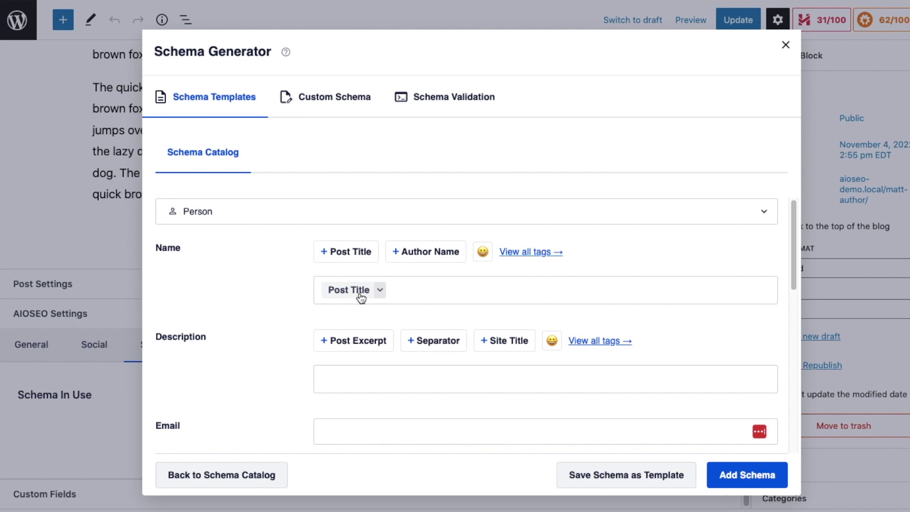
pyautogui.scroll(-2, 361, 298)
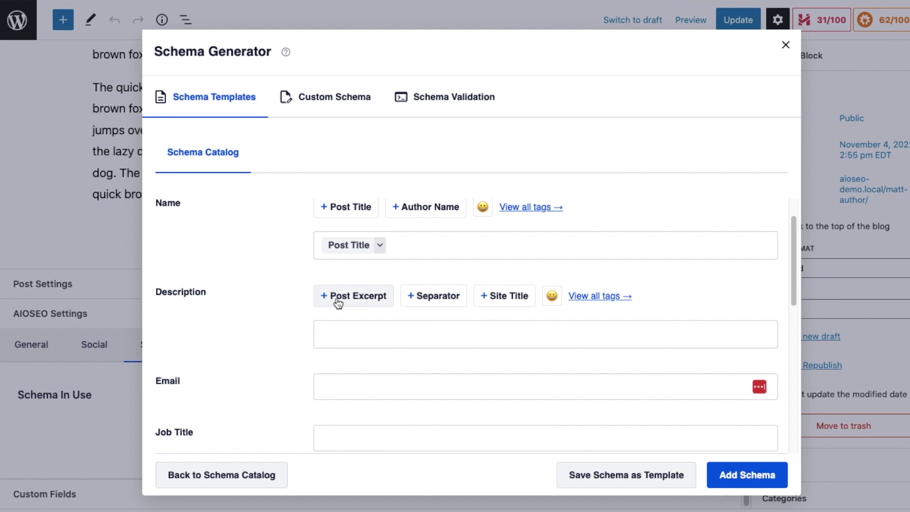
pyautogui.click(348, 303)
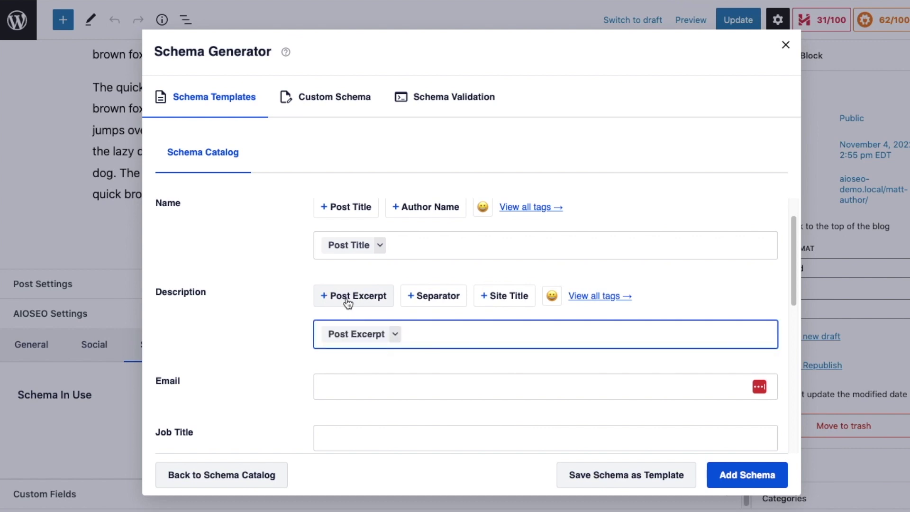
# Fill in the author's e-mail address in the Person schema's Email field.
pyautogui.scroll(-5, 264, 275)
pyautogui.scroll(-1, 264, 276)
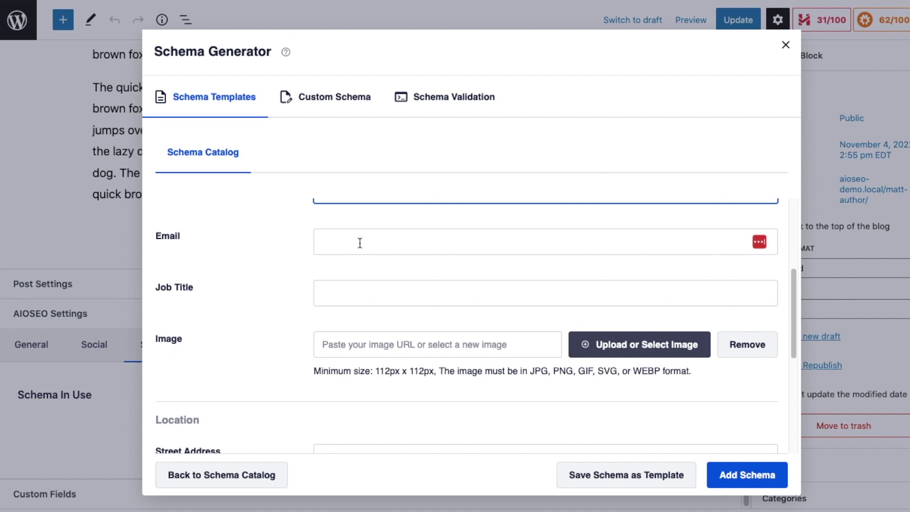
pyautogui.click(359, 243)
# Set the Person job title to 'Video Author' and choose the headshot from the Media Library as its image.
pyautogui.click(353, 291)
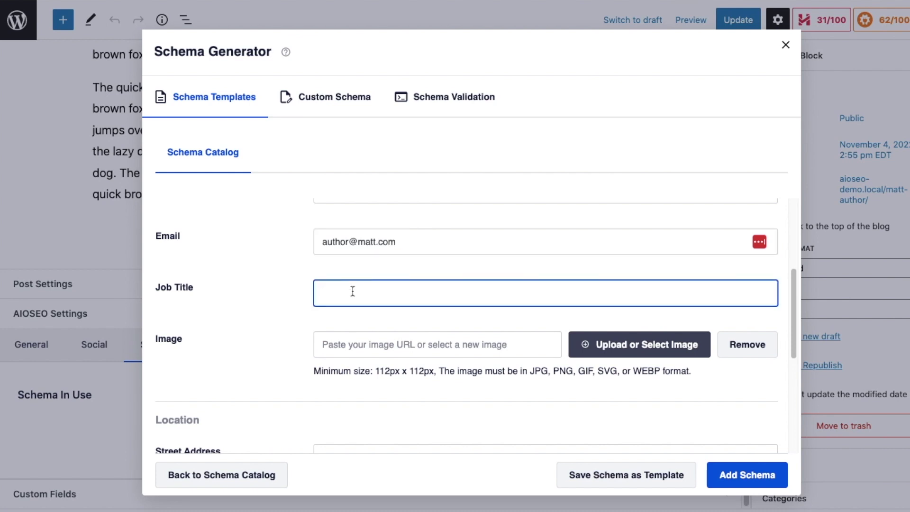
pyautogui.write('Video Author')
pyautogui.click(604, 348)
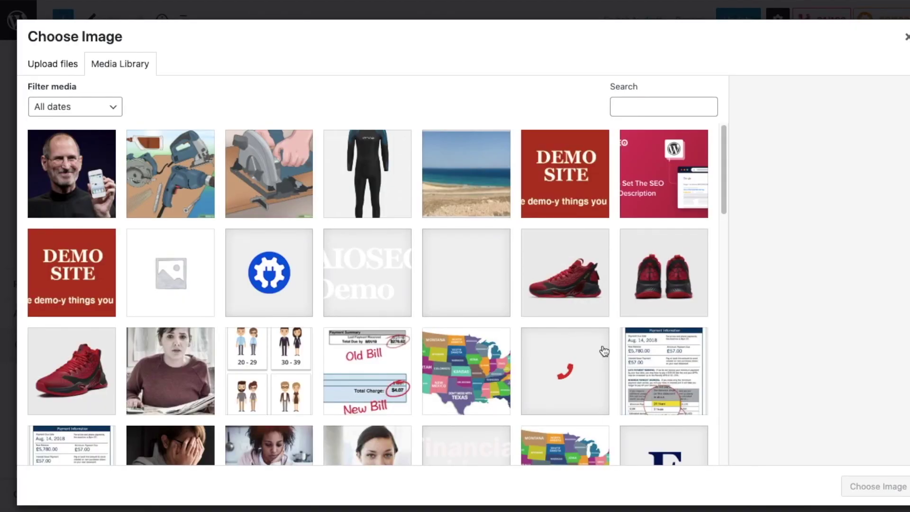
pyautogui.click(75, 169)
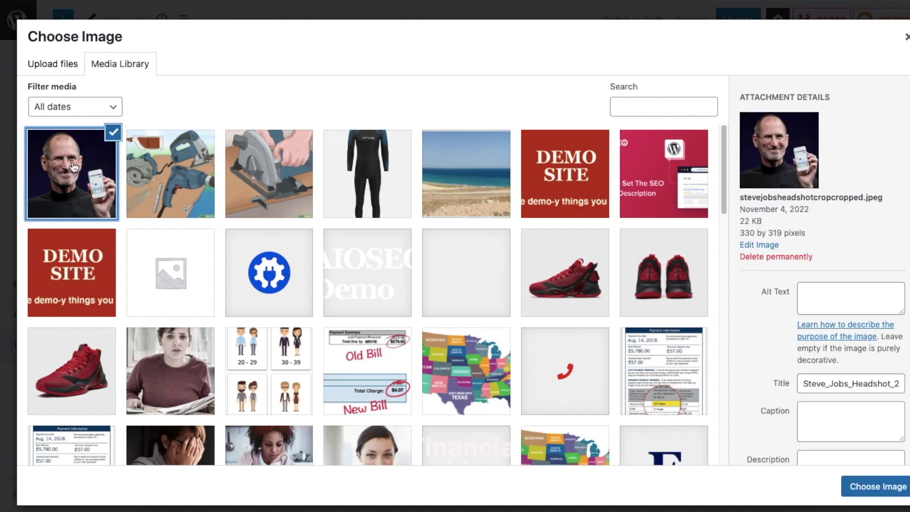
pyautogui.click(878, 486)
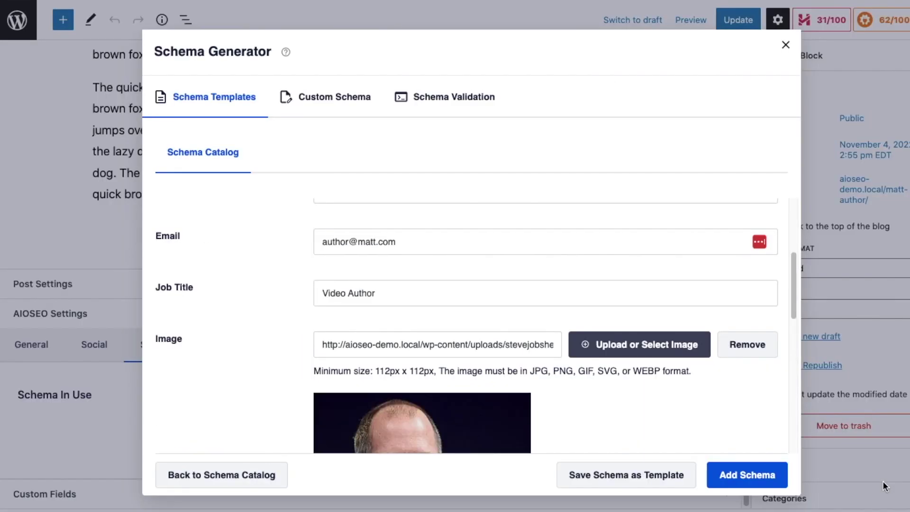
pyautogui.scroll(-10, 244, 322)
# Fill in the Person's street address, locality, postal code and region.
pyautogui.click(371, 234)
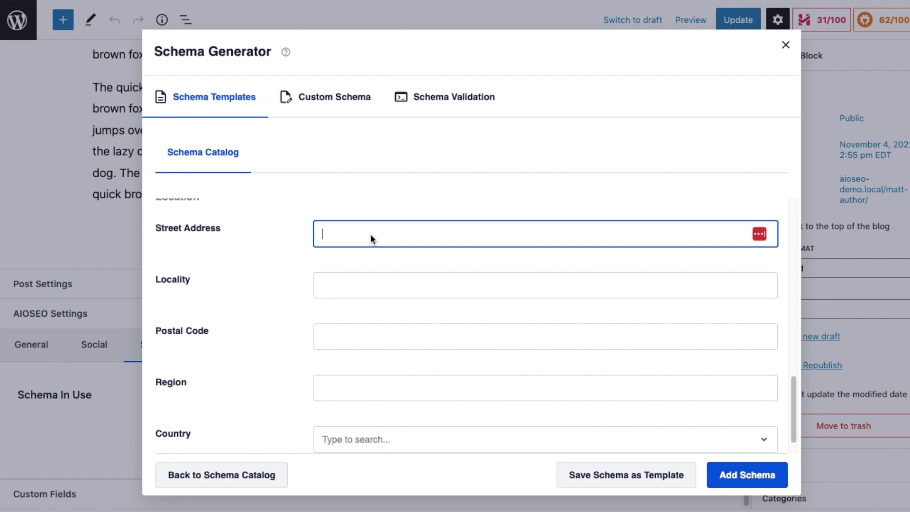
pyautogui.click(360, 285)
pyautogui.write('Dayton')
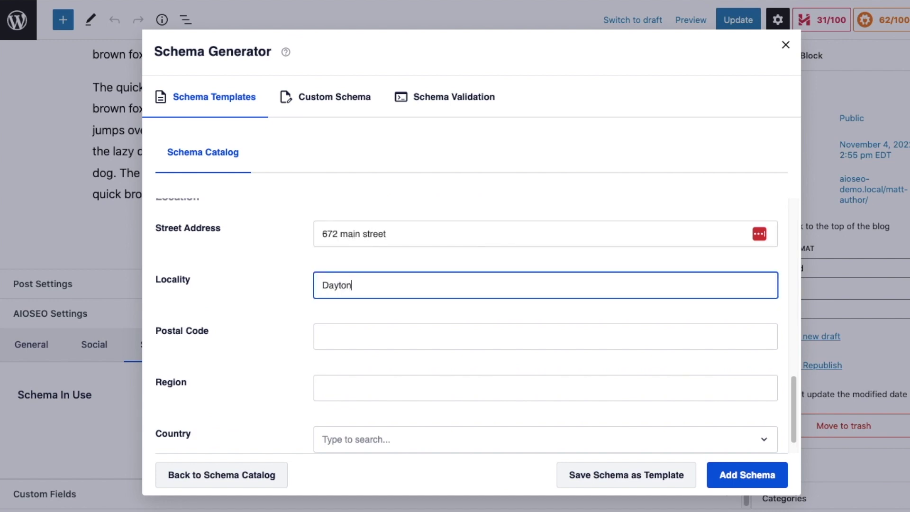
pyautogui.click(360, 337)
pyautogui.write('12332')
pyautogui.click(360, 388)
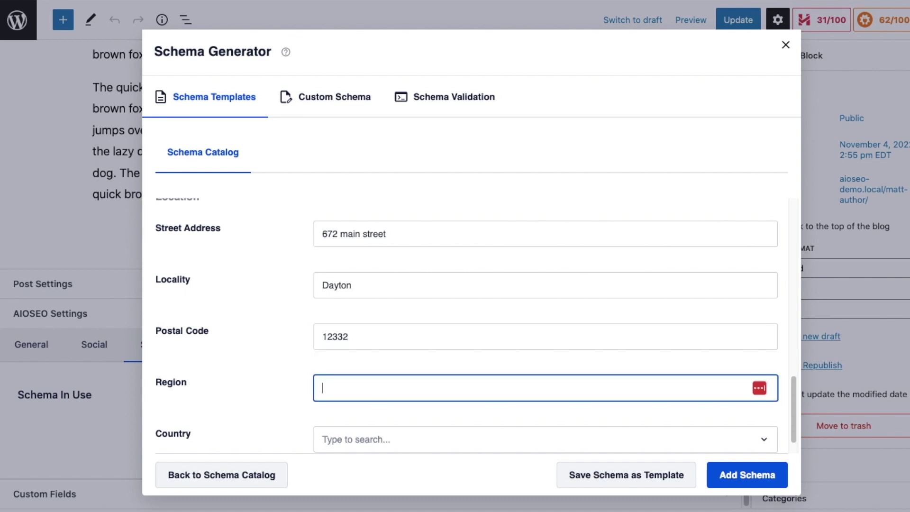
pyautogui.write('Ohio')
# Set the country to United States of America and add the Person schema to the post.
pyautogui.press('Tab')
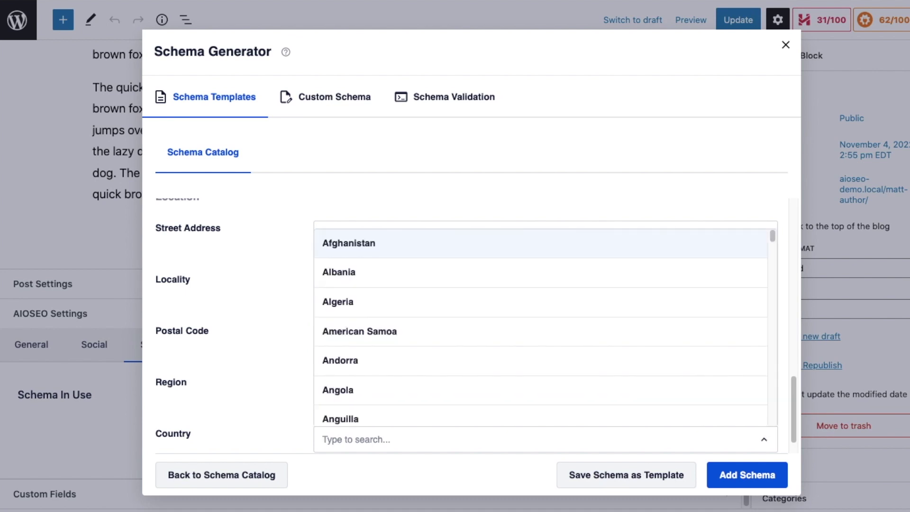
pyautogui.scroll(-1, 382, 345)
pyautogui.write('united')
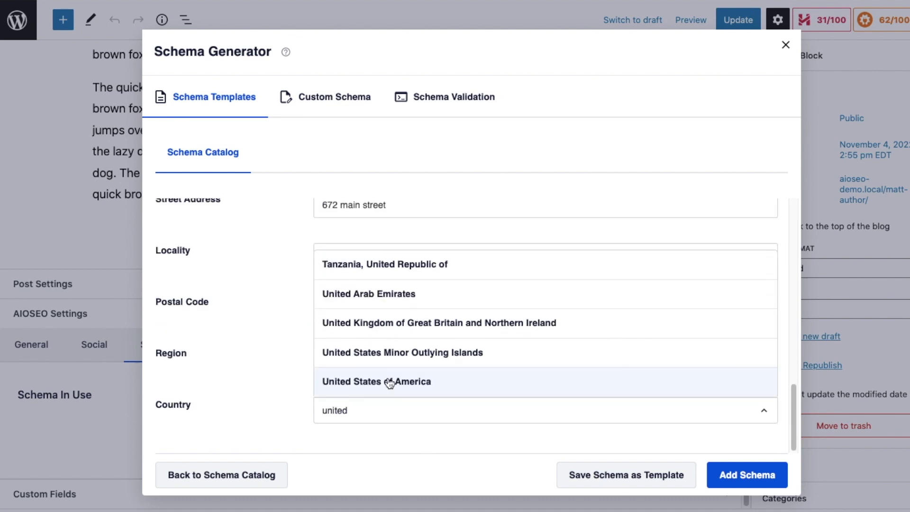
pyautogui.click(387, 381)
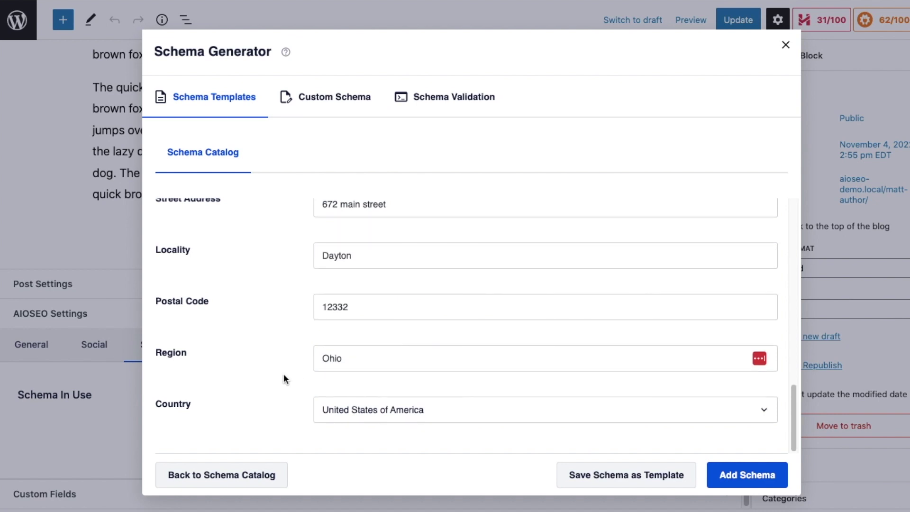
pyautogui.click(739, 485)
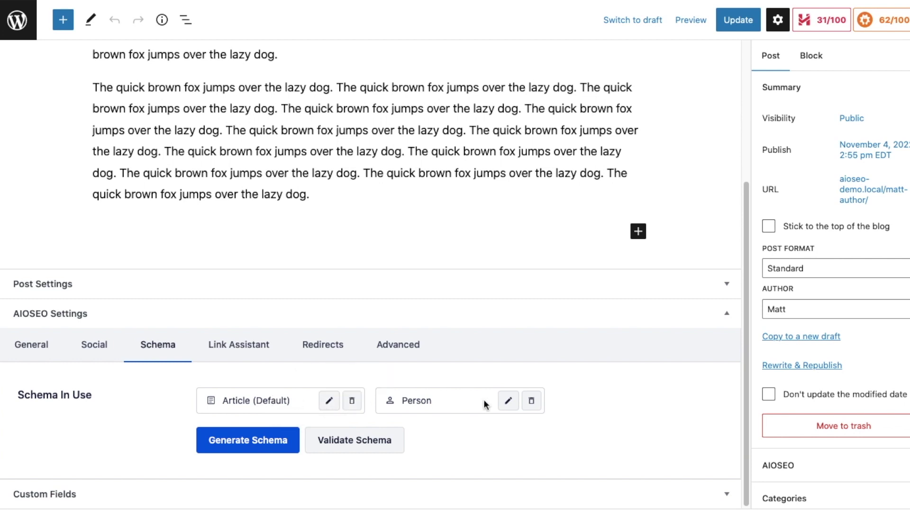
# Delete the Article (Default) schema and confirm the deletion.
pyautogui.click(352, 401)
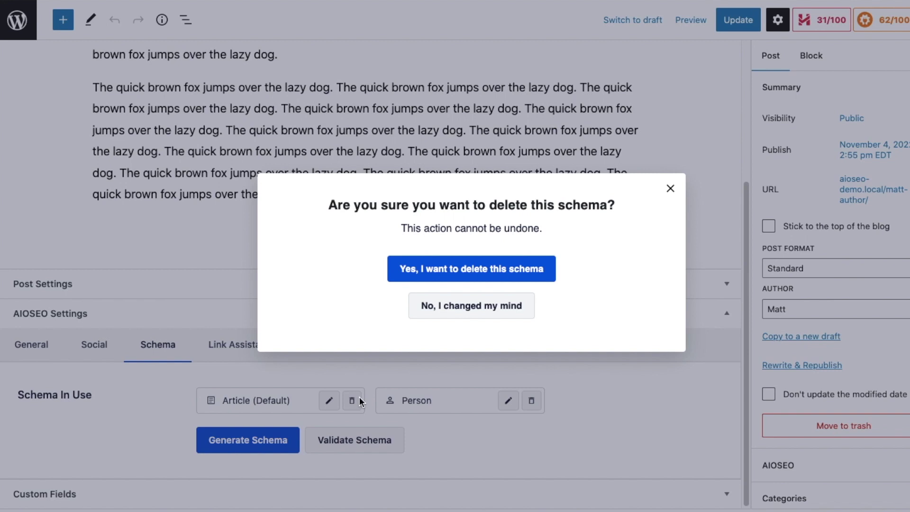
pyautogui.click(473, 269)
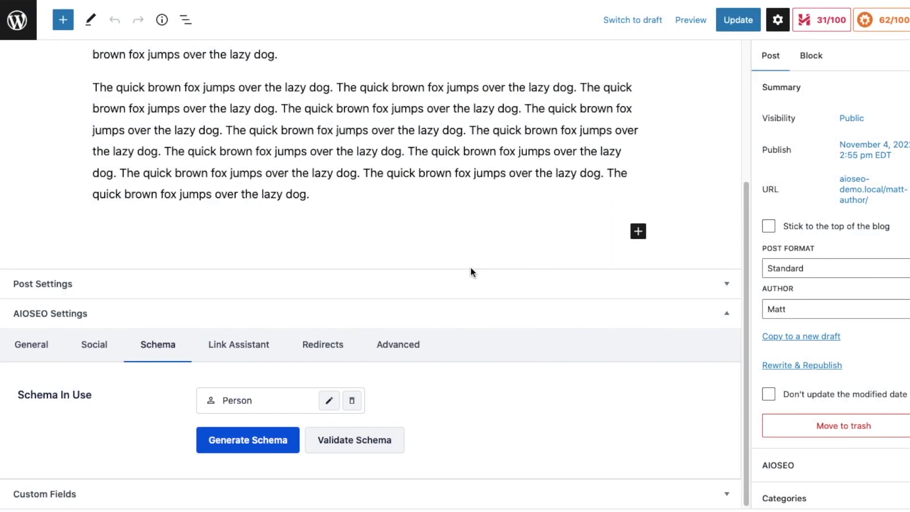
# Update the Matt Author post to save its Person schema.
pyautogui.click(736, 25)
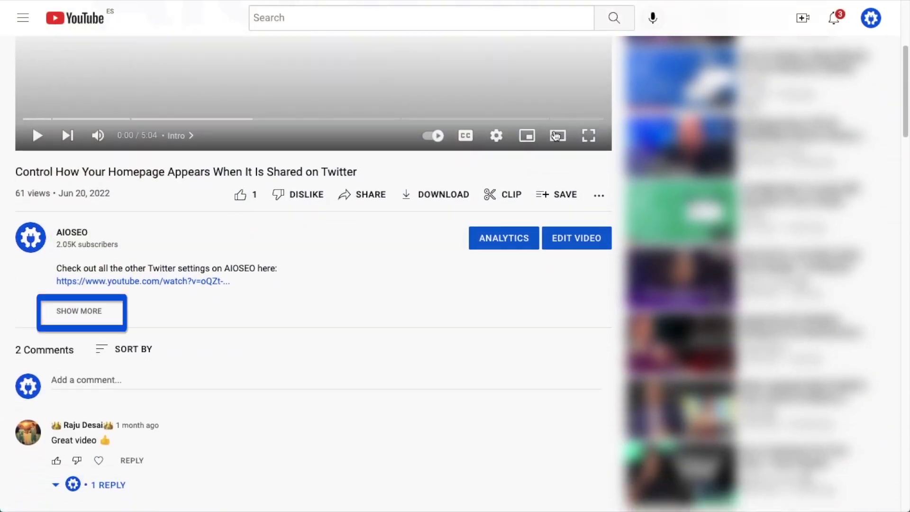
# Expand the YouTube video's description and follow its aioseo.com link.
pyautogui.click(93, 312)
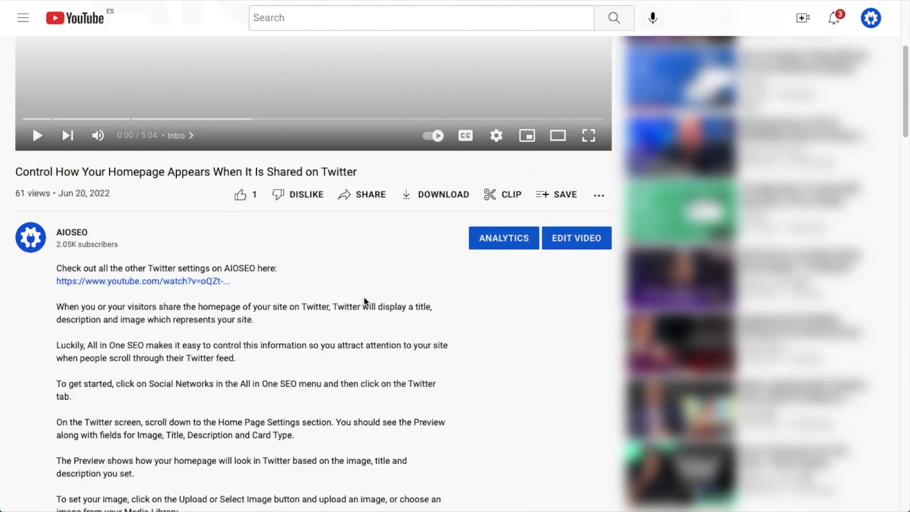
pyautogui.scroll(-6, 505, 301)
pyautogui.scroll(-10, 505, 304)
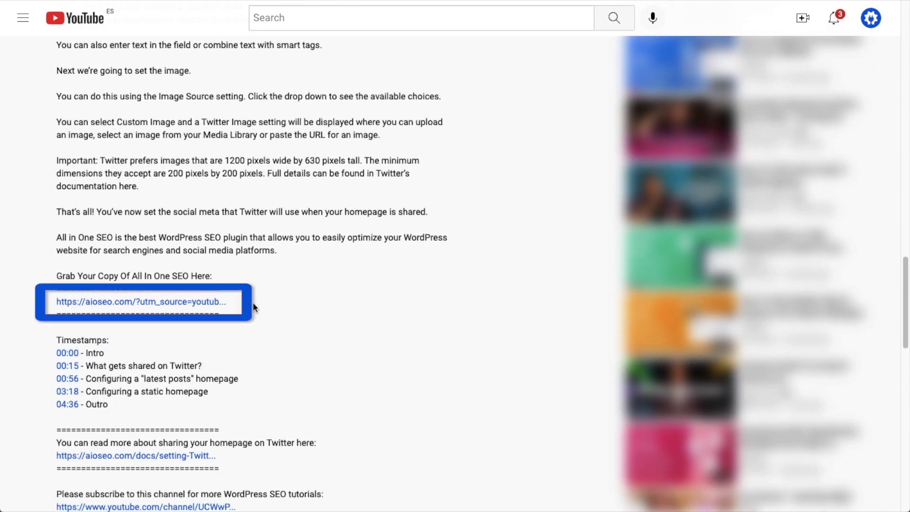
pyautogui.click(173, 302)
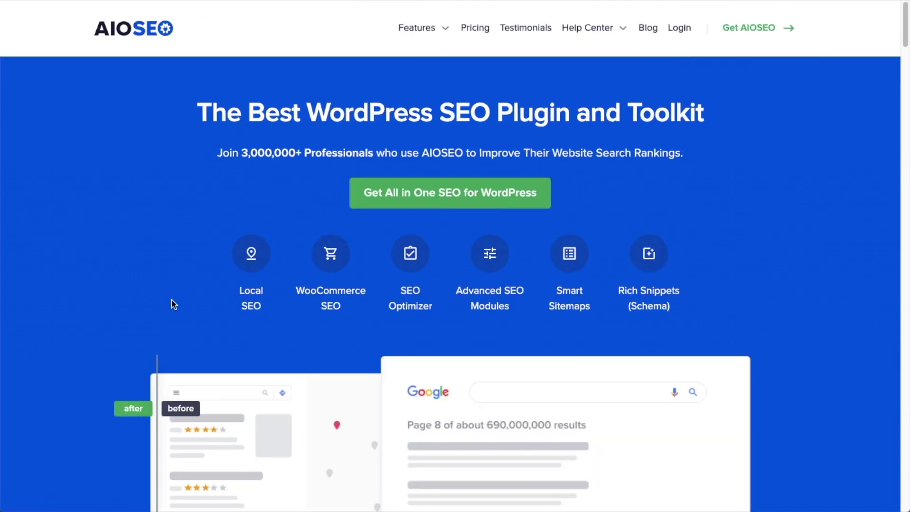